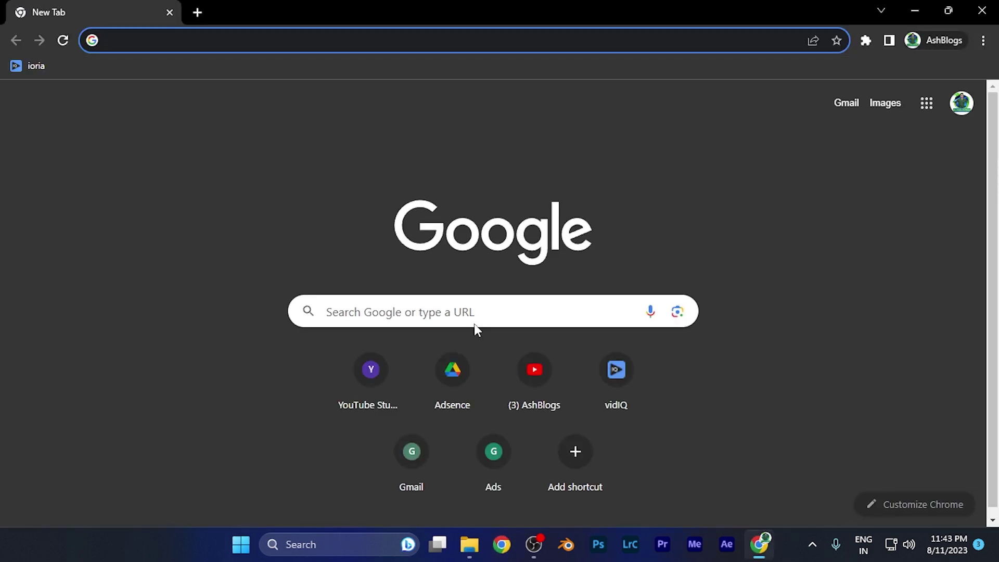
text(fiver)
Go to the Fiverr website and switch the account to selling mode.
key(Return)
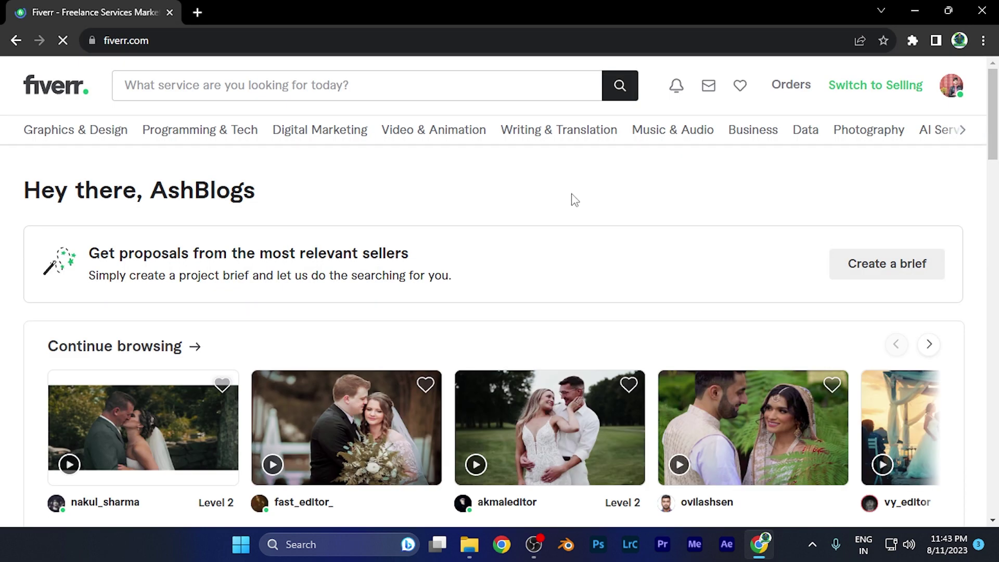
click(872, 88)
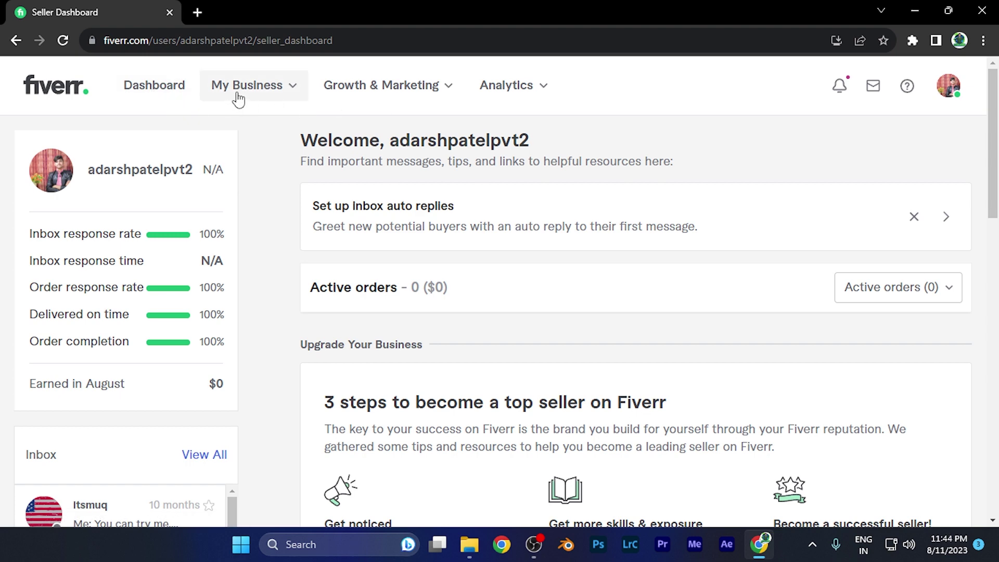
From My Business > Gigs, open the 'edit your youtube videos' gig for editing.
click(259, 96)
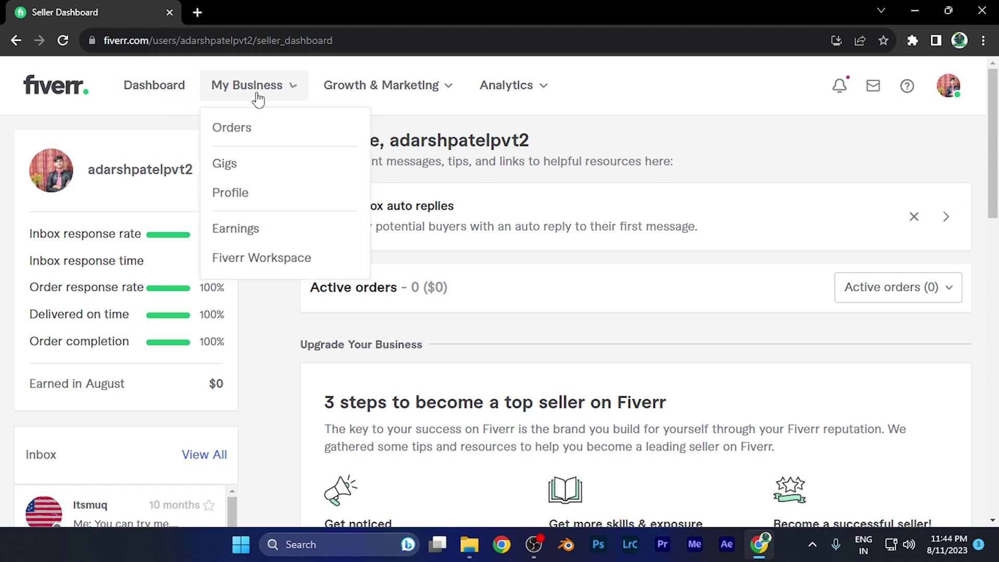
click(234, 163)
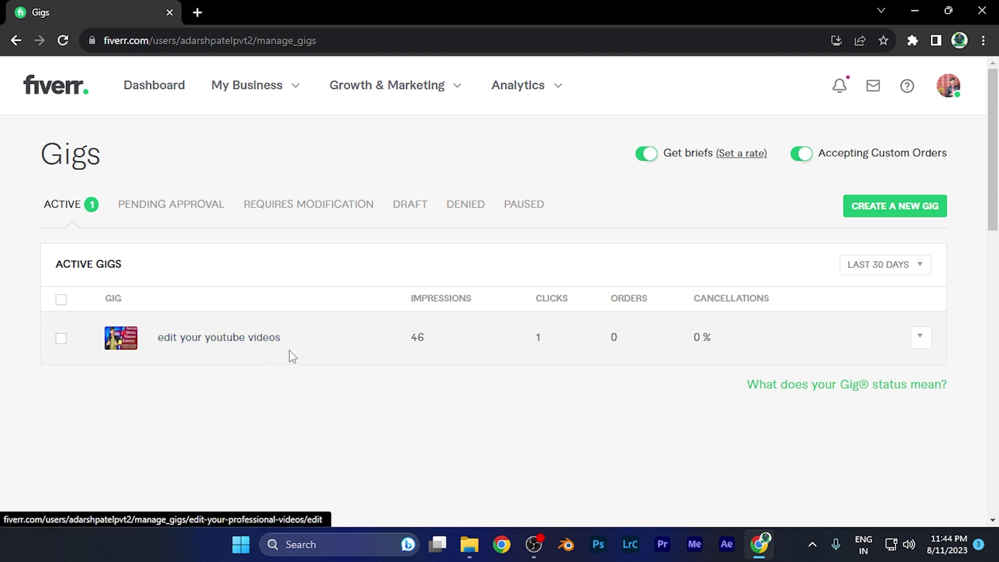
click(922, 338)
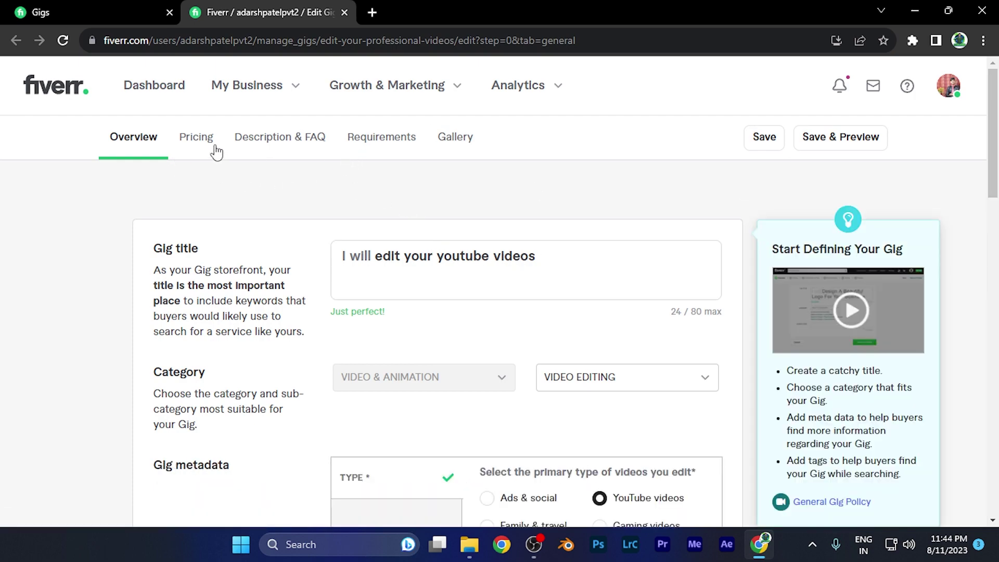
scroll(789, 282, down, 8)
scroll(789, 281, up, 4)
scroll(782, 294, up, 5)
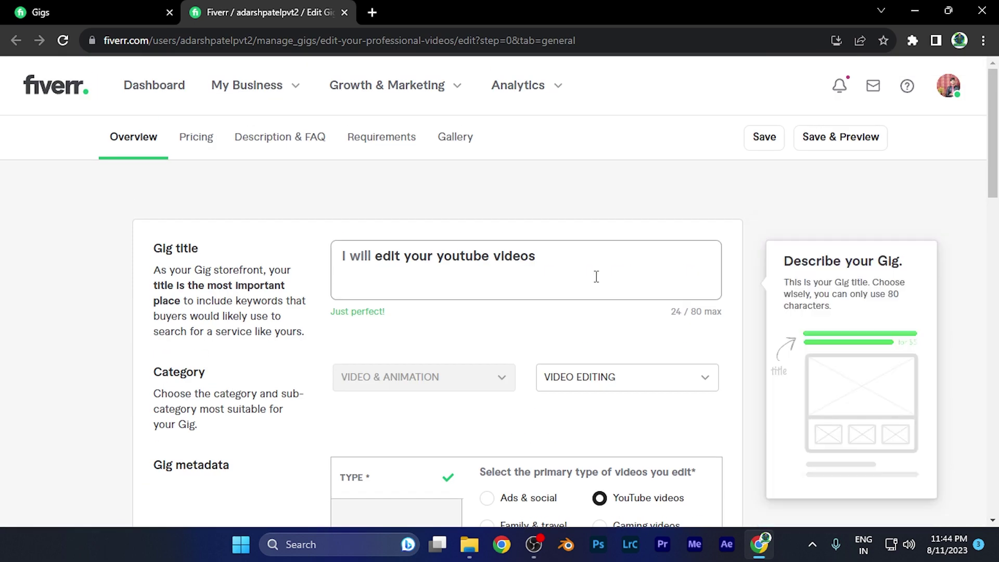
On the Pricing tab, raise the package prices from $5/$10/$15 to $10/$15/$20.
click(196, 141)
scroll(313, 241, down, 5)
scroll(391, 262, down, 2)
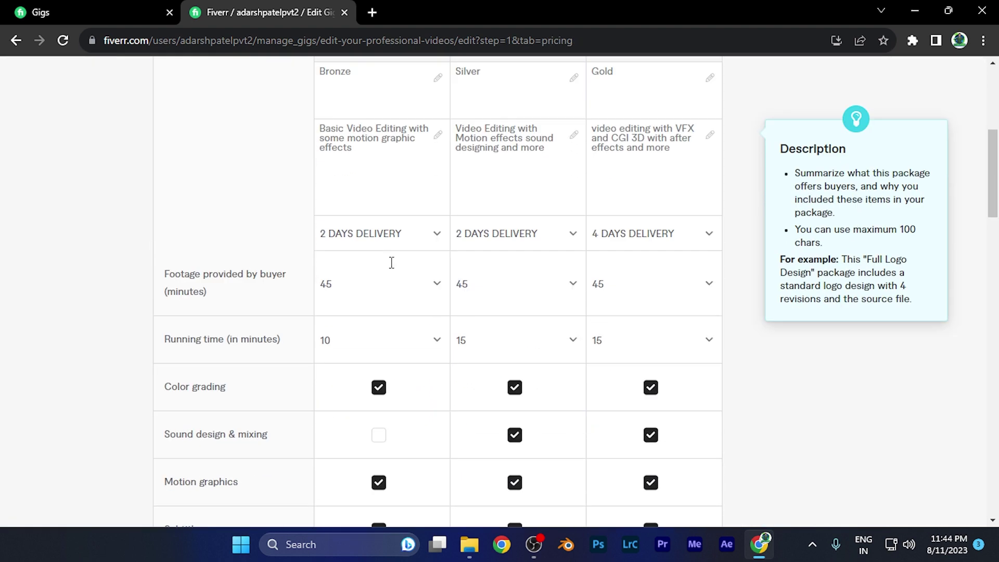
scroll(392, 264, down, 3)
scroll(391, 263, down, 2)
scroll(391, 264, down, 2)
scroll(377, 248, down, 2)
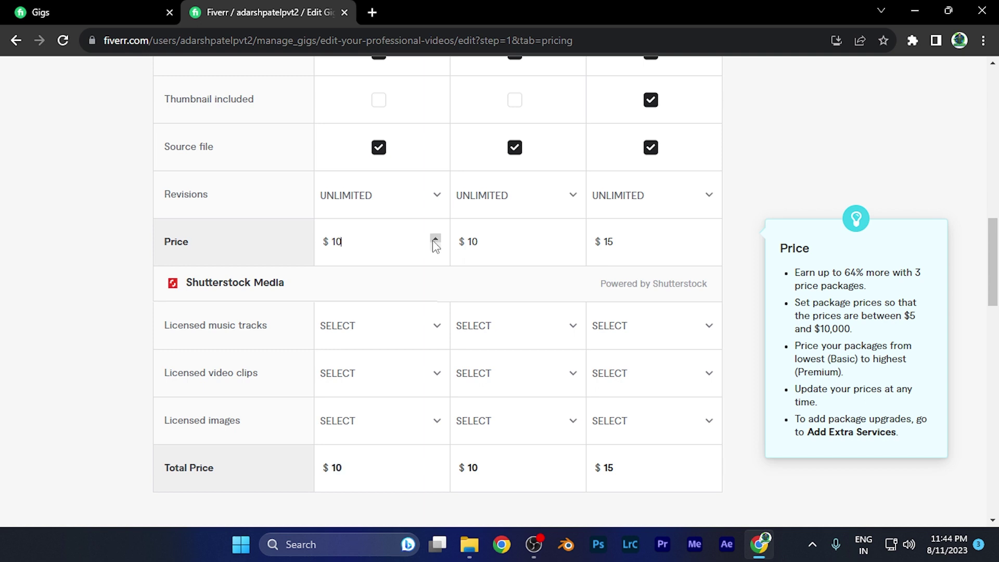
click(572, 237)
click(707, 237)
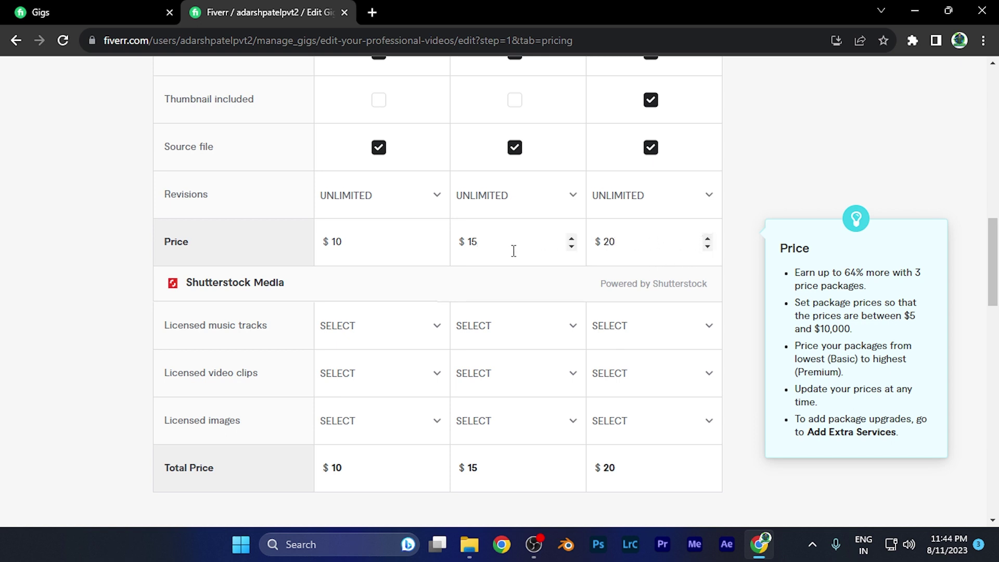
scroll(511, 266, down, 1)
scroll(523, 265, down, 2)
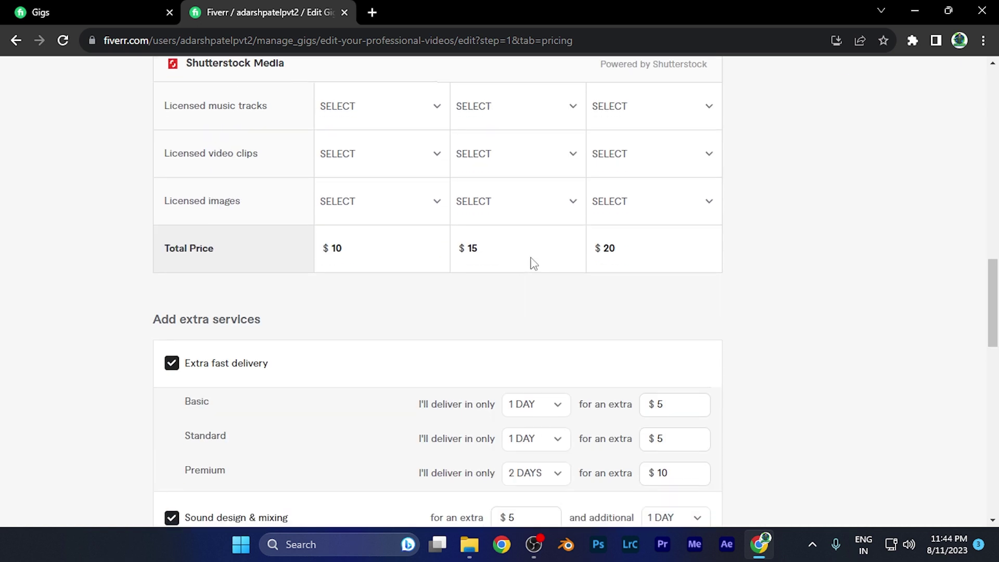
scroll(601, 258, down, 2)
scroll(606, 258, down, 3)
scroll(672, 270, down, 5)
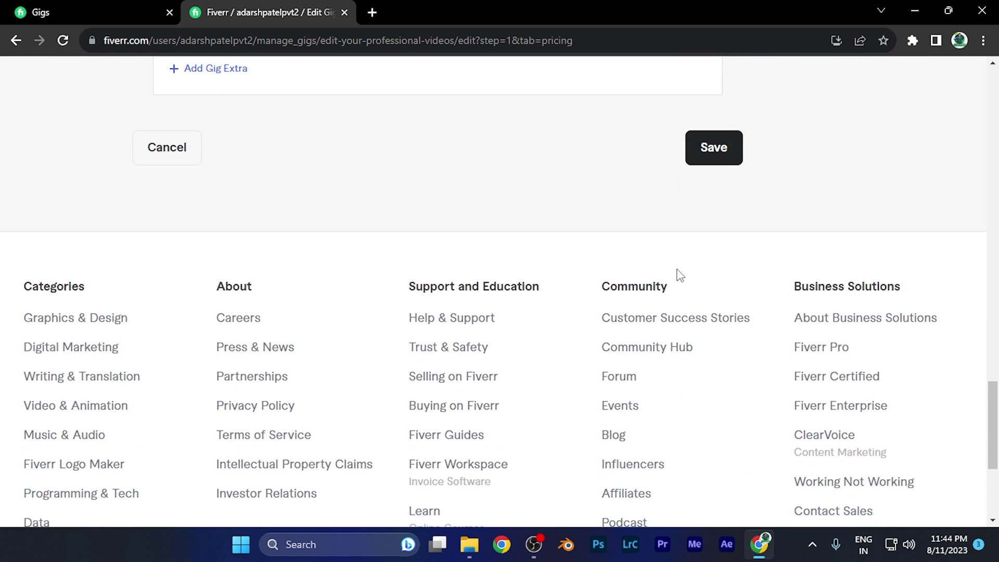
scroll(708, 154, up, 2)
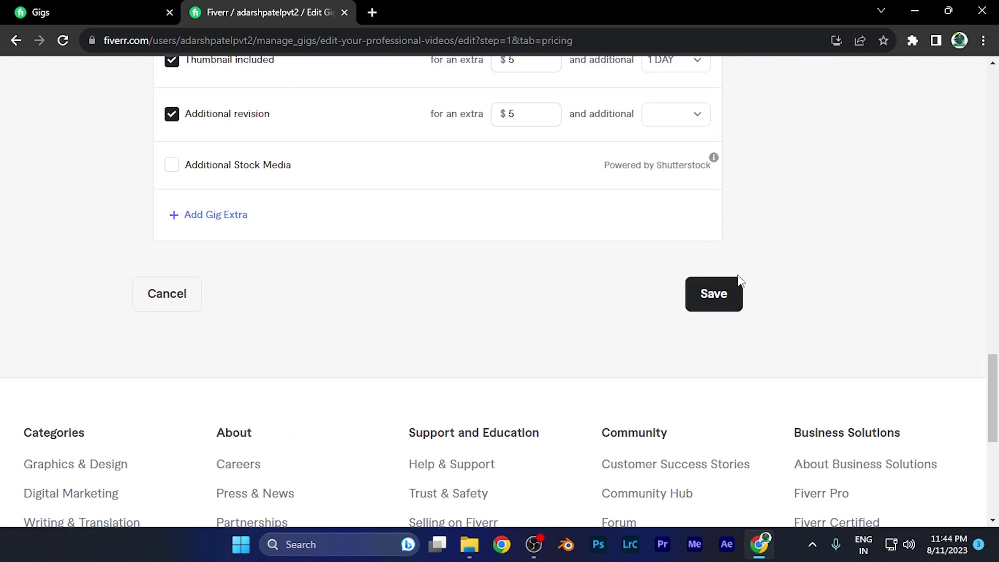
Close the Chrome window holding the Fiverr gig editor.
click(984, 10)
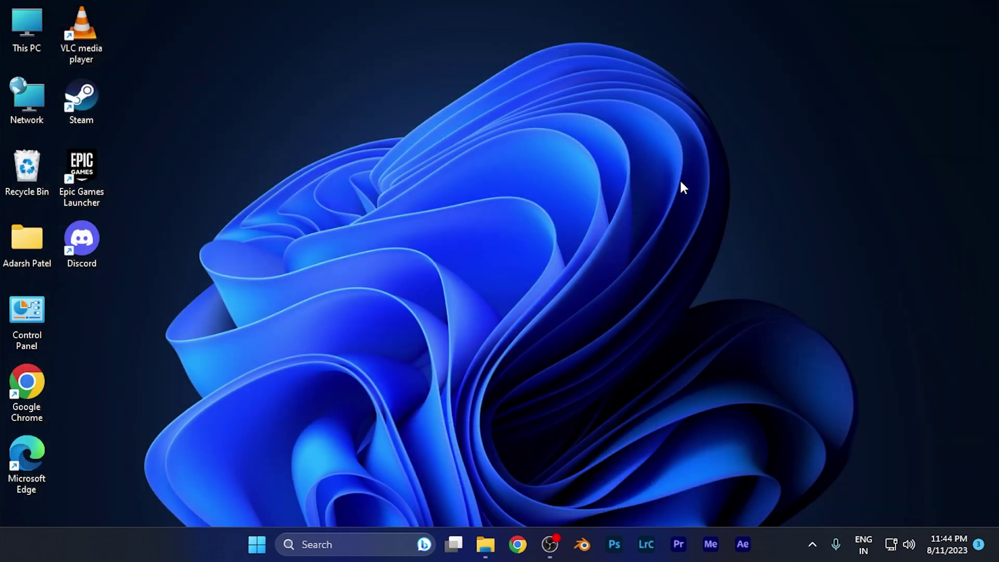